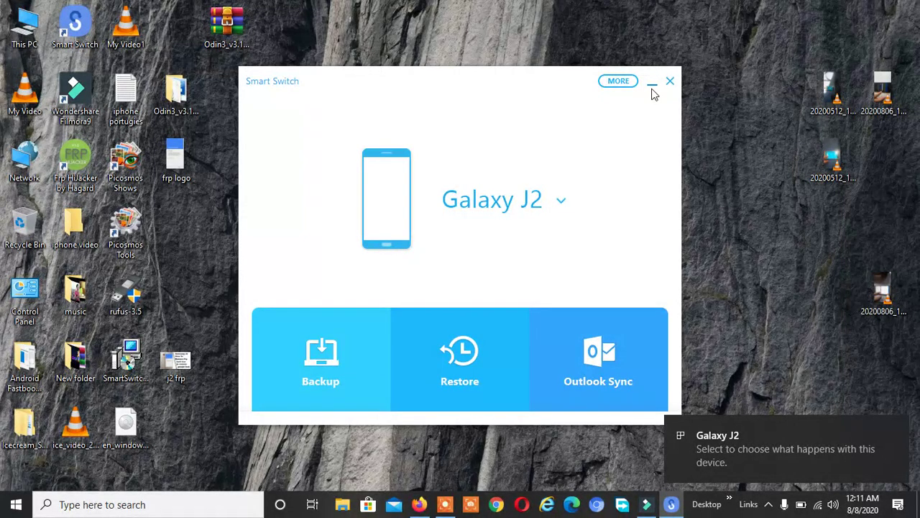
pyautogui.click(618, 81)
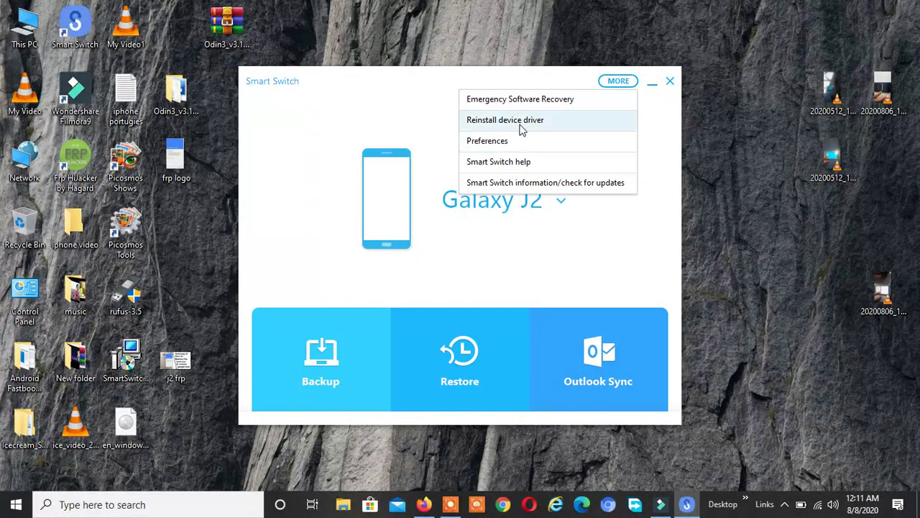
pyautogui.click(498, 148)
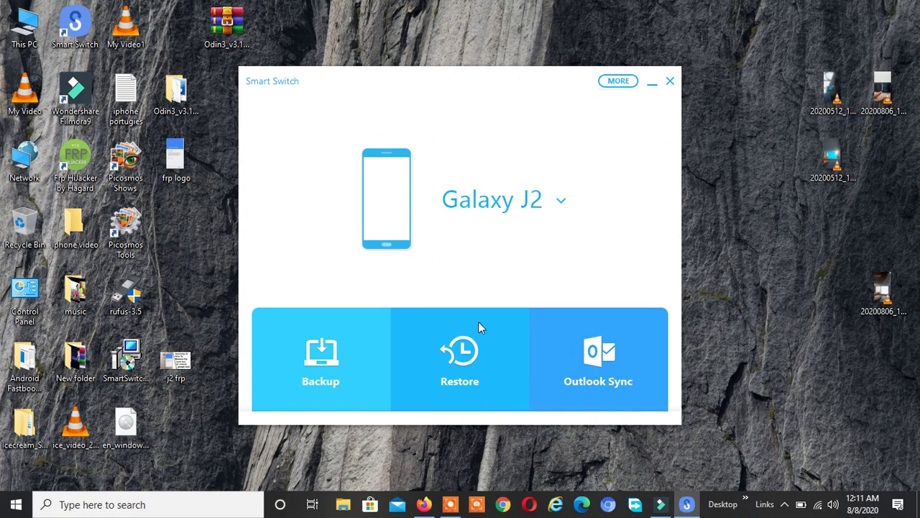
pyautogui.click(463, 351)
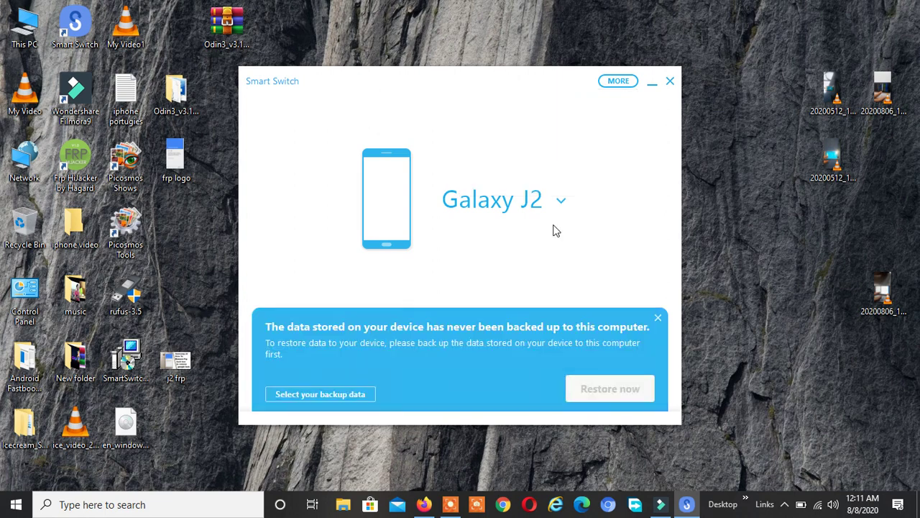
pyautogui.click(657, 319)
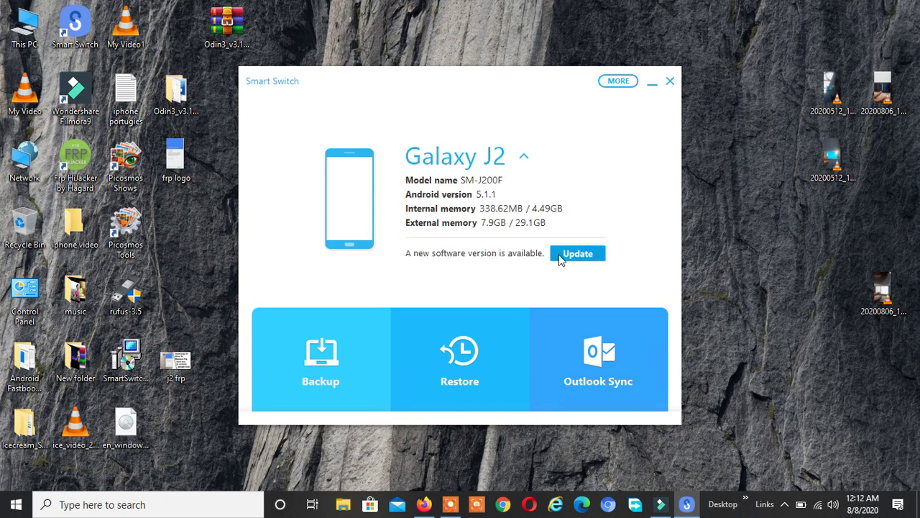
# Start the Galaxy J2 software update to the latest version and confirm all the pre-update cautions
pyautogui.click(579, 257)
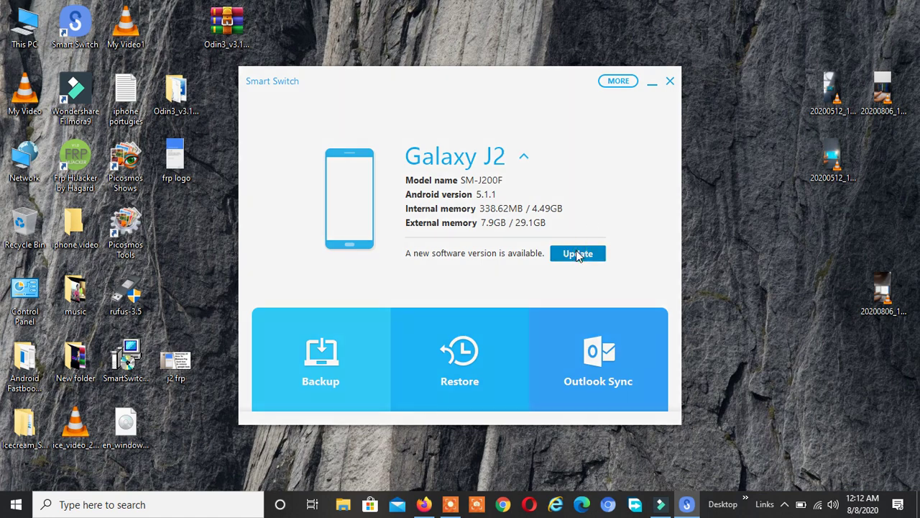
pyautogui.click(572, 255)
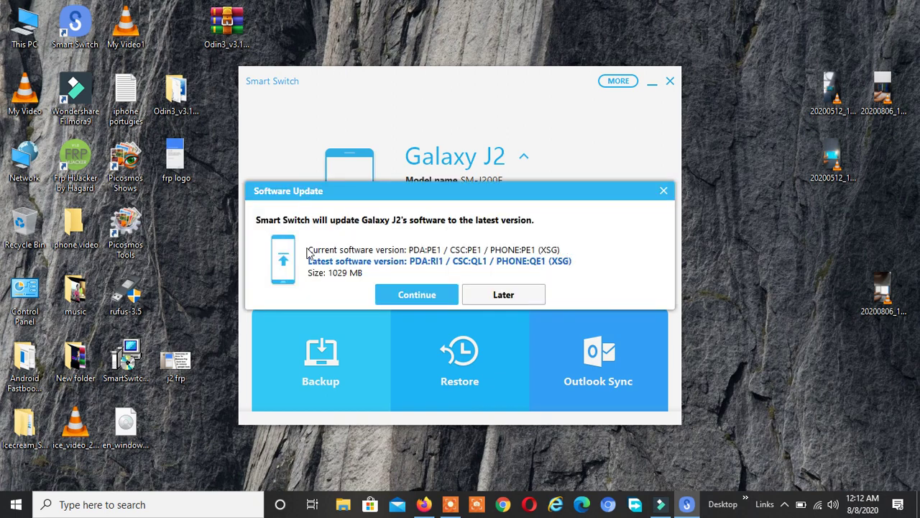
pyautogui.click(430, 296)
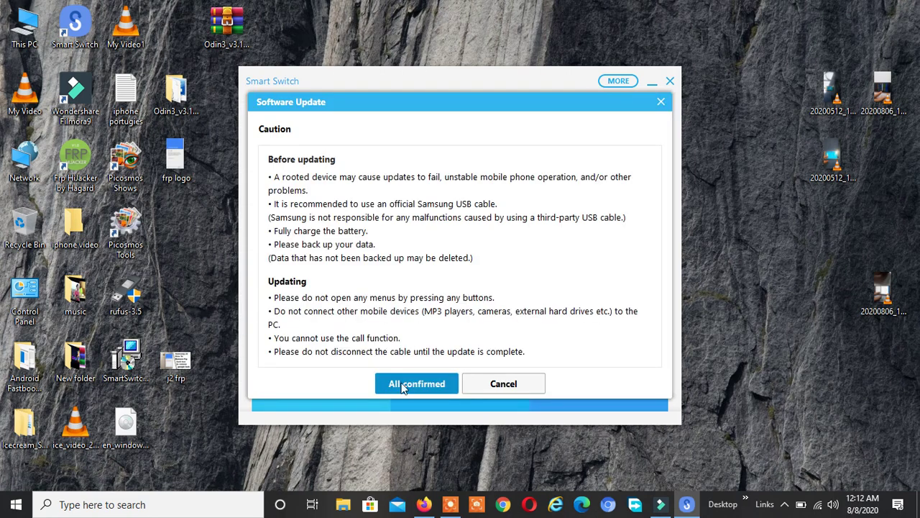
pyautogui.click(413, 383)
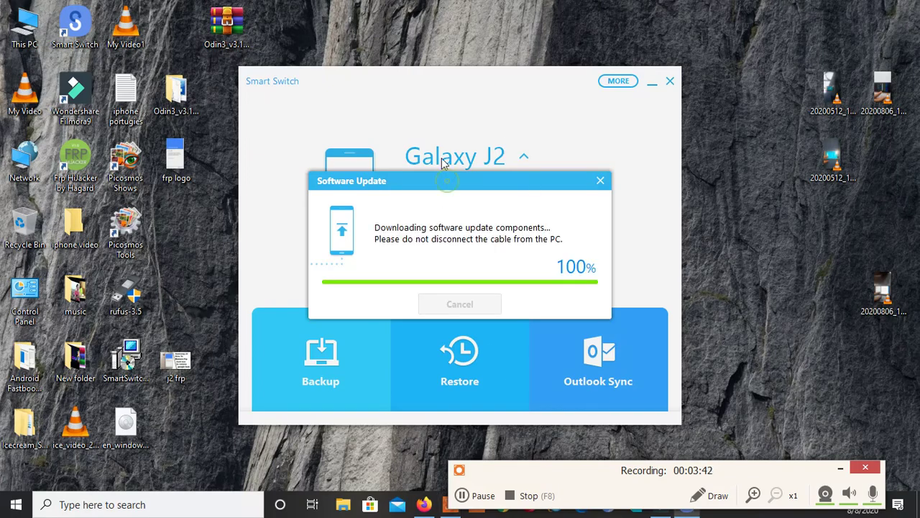
pyautogui.moveTo(441, 160); pyautogui.dragTo(450, 106)
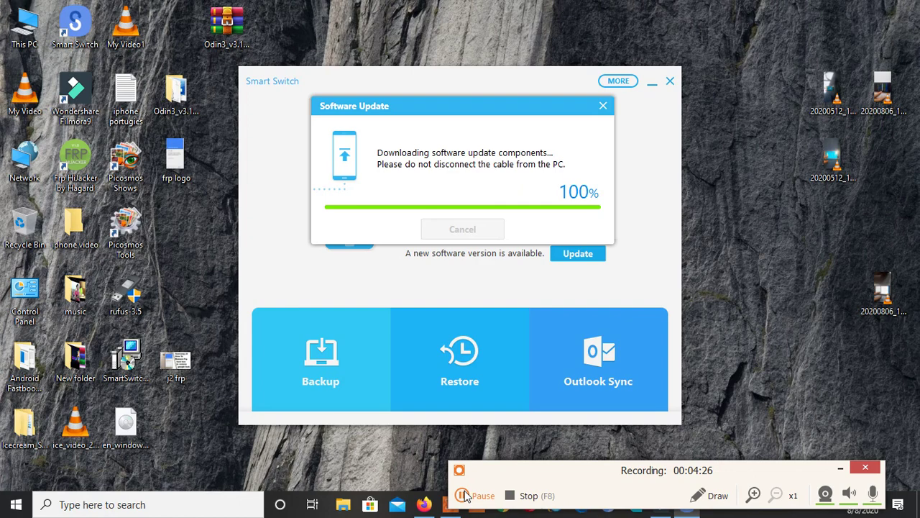
pyautogui.click(464, 496)
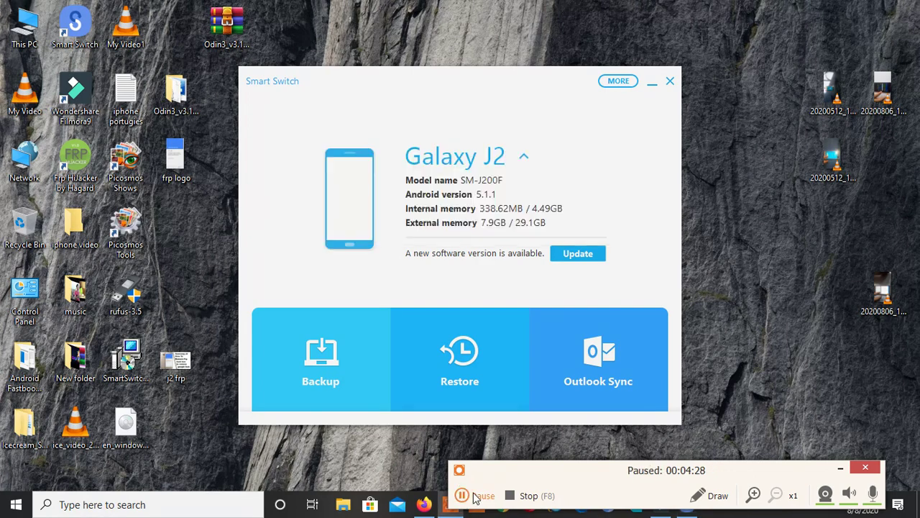
pyautogui.click(465, 496)
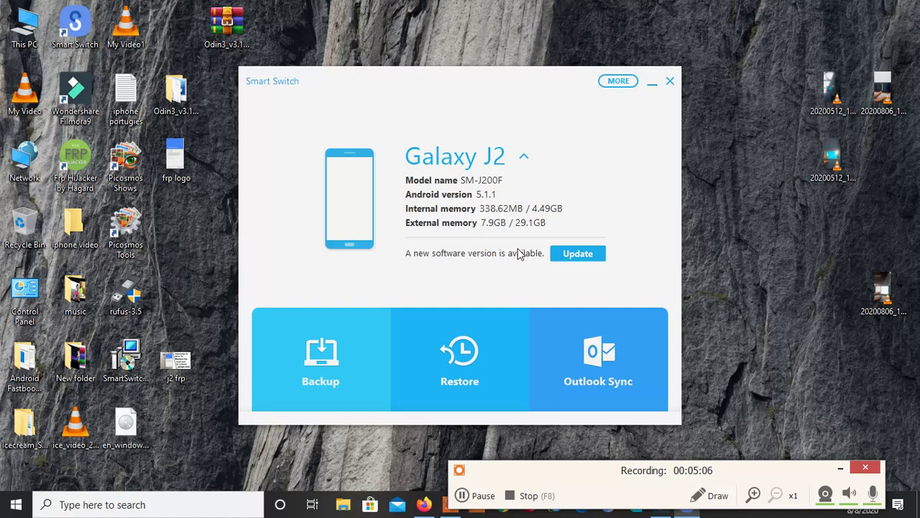
pyautogui.click(462, 495)
pyautogui.click(578, 253)
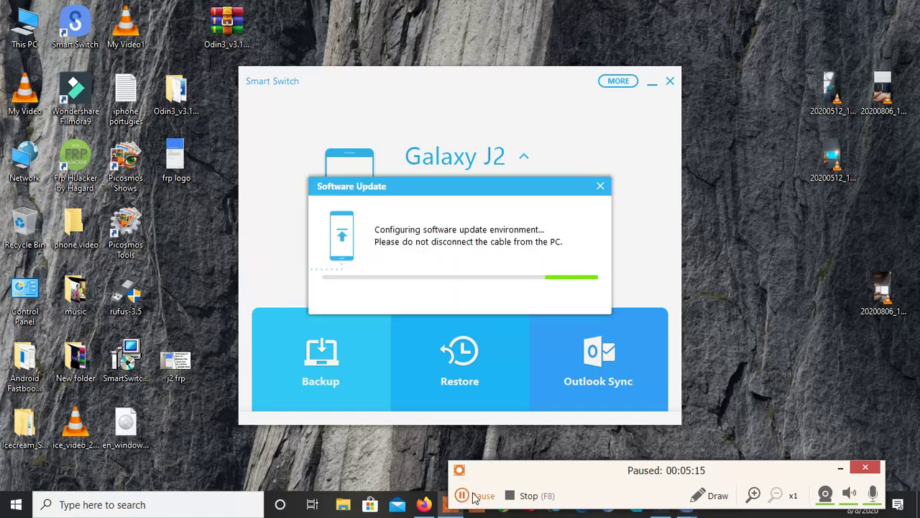
pyautogui.click(463, 495)
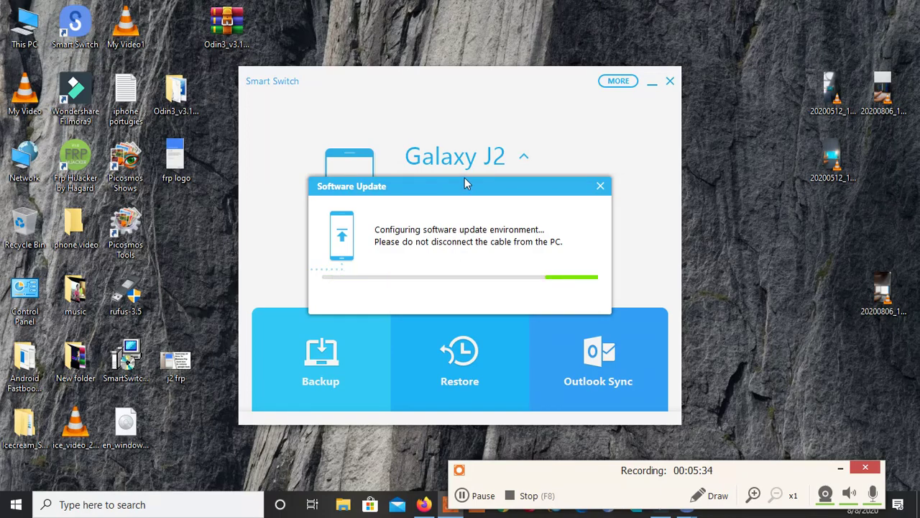
pyautogui.moveTo(464, 180); pyautogui.dragTo(476, 43)
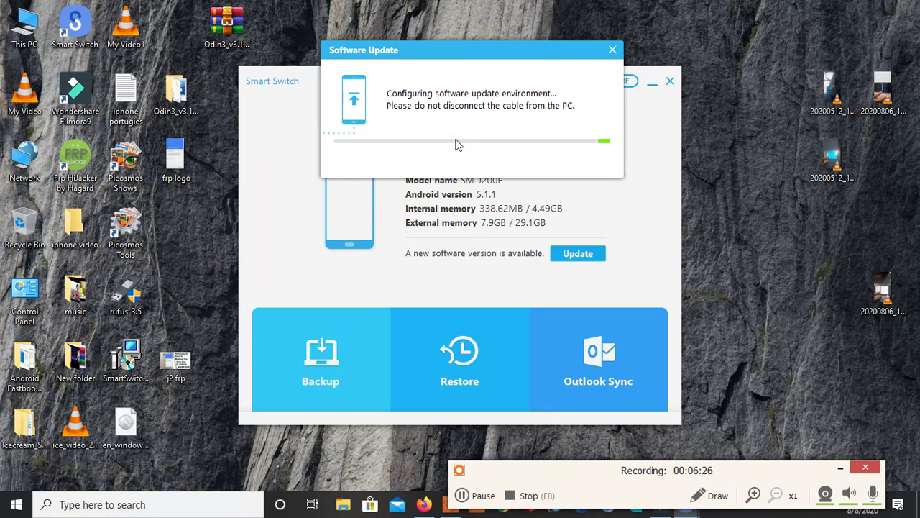
pyautogui.click(464, 496)
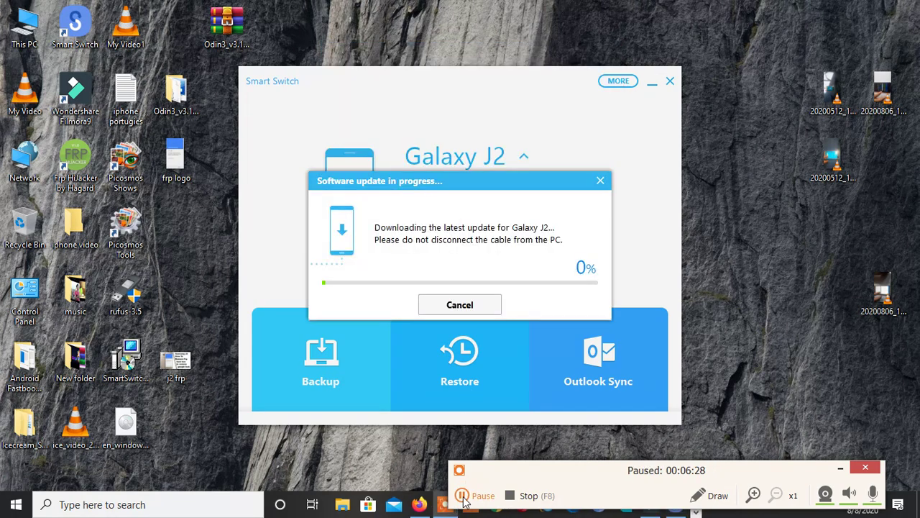
pyautogui.click(463, 497)
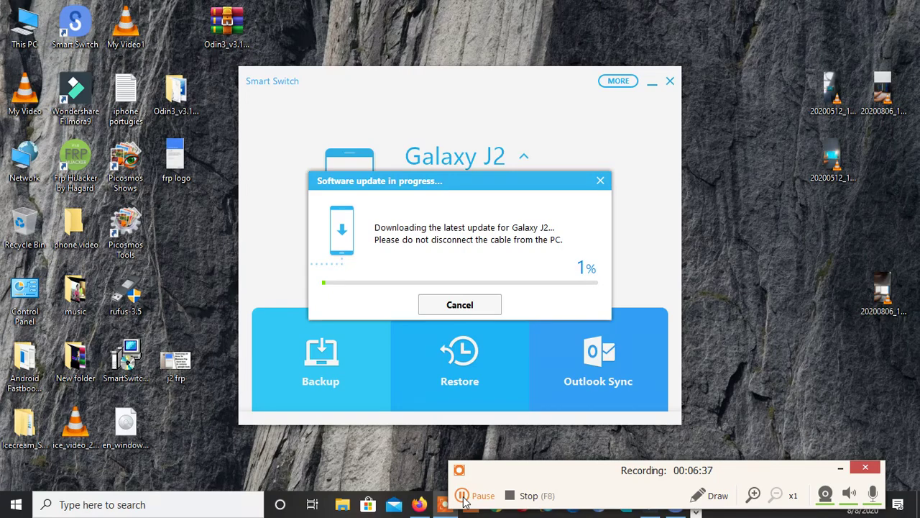
pyautogui.click(464, 500)
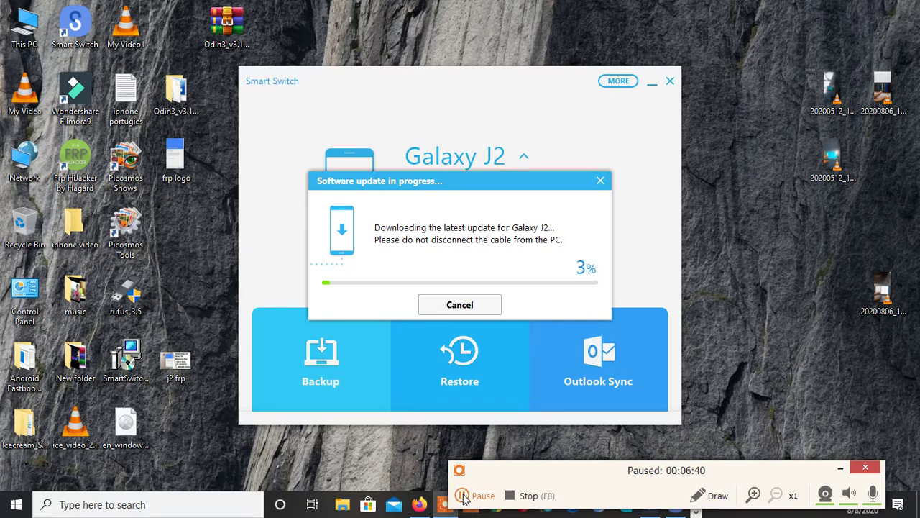
pyautogui.click(464, 500)
pyautogui.click(463, 500)
pyautogui.click(464, 496)
pyautogui.click(464, 496)
pyautogui.click(464, 496)
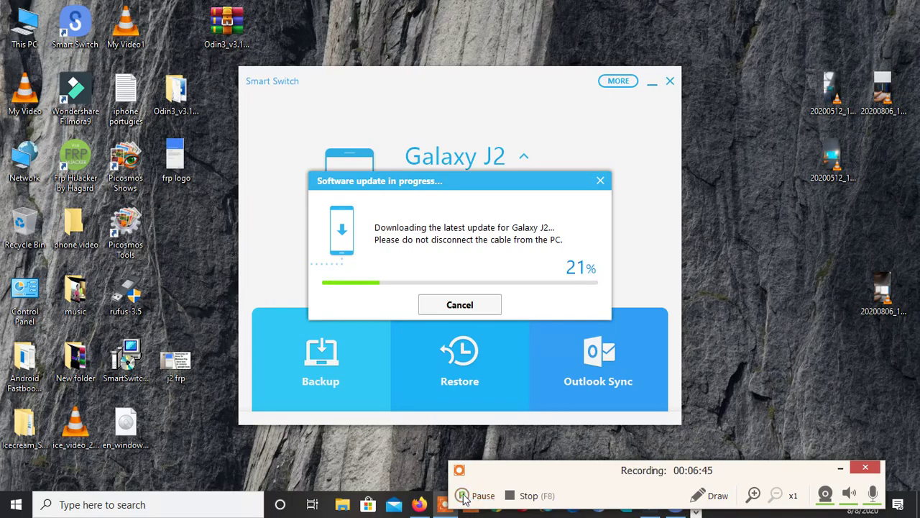
pyautogui.click(464, 496)
pyautogui.click(463, 496)
pyautogui.click(463, 496)
pyautogui.click(464, 496)
pyautogui.click(463, 496)
pyautogui.click(463, 496)
pyautogui.click(464, 496)
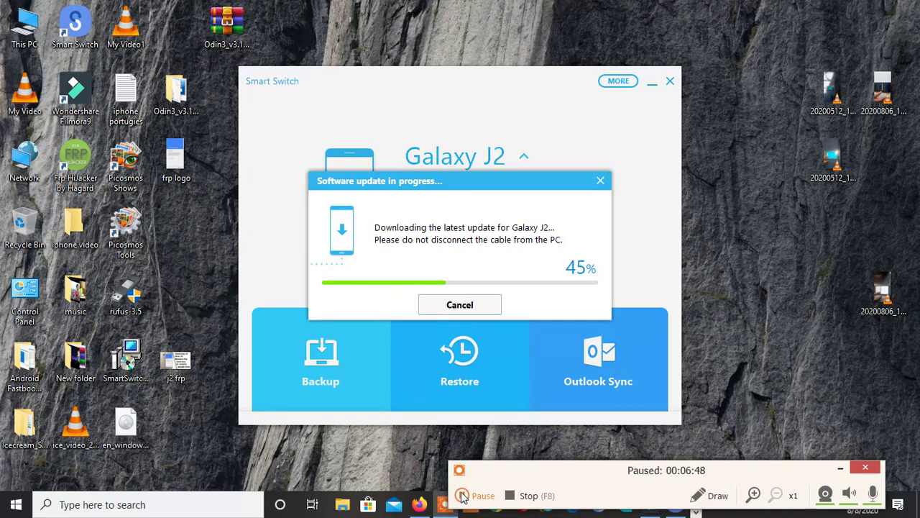
pyautogui.click(464, 496)
pyautogui.click(464, 496)
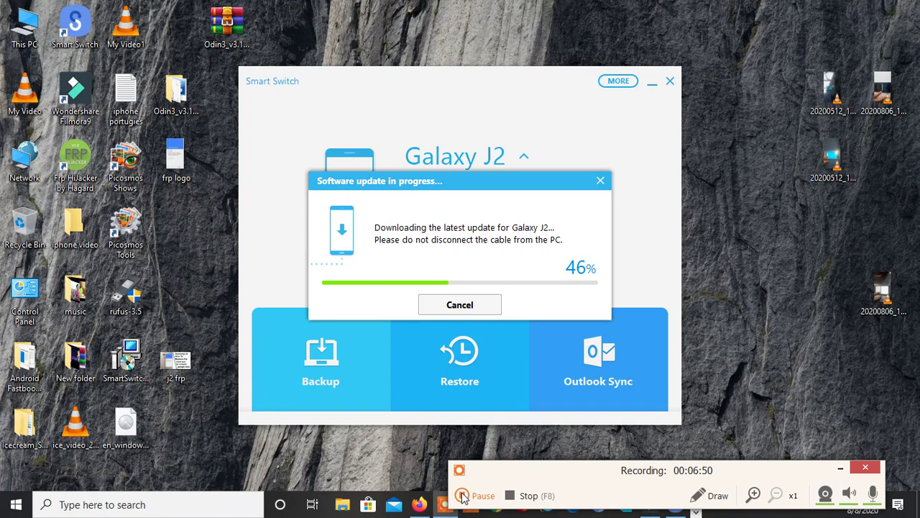
pyautogui.click(463, 495)
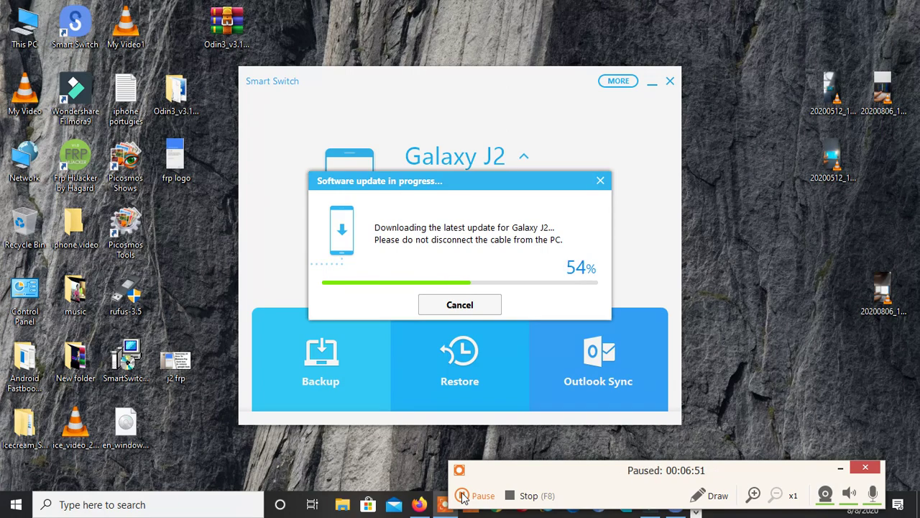
pyautogui.click(462, 495)
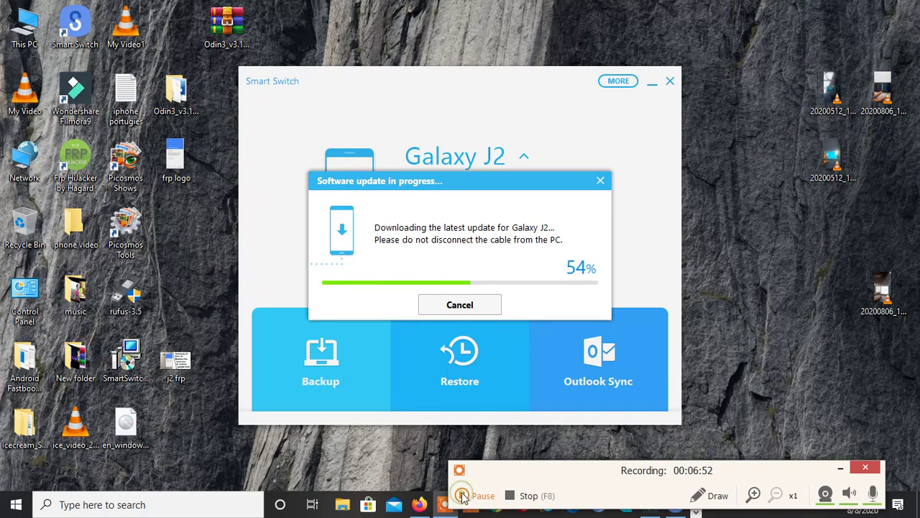
pyautogui.click(462, 495)
pyautogui.click(462, 495)
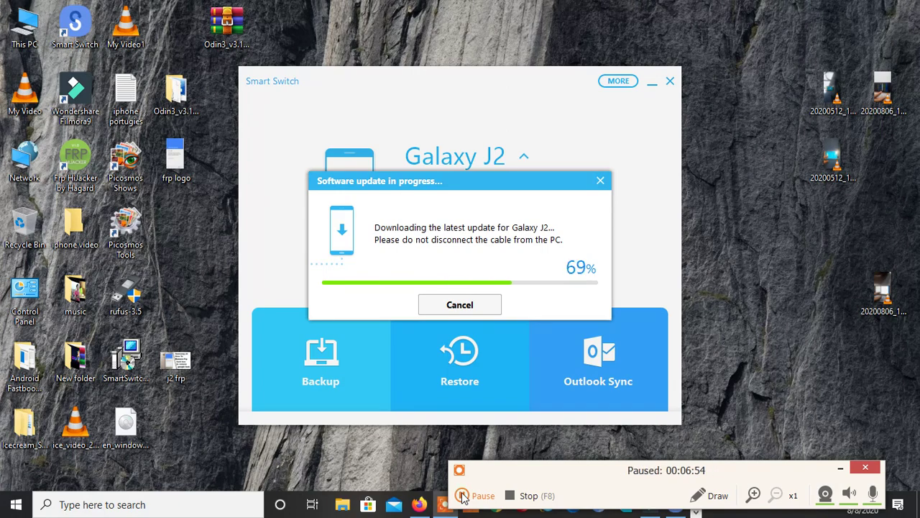
pyautogui.click(462, 496)
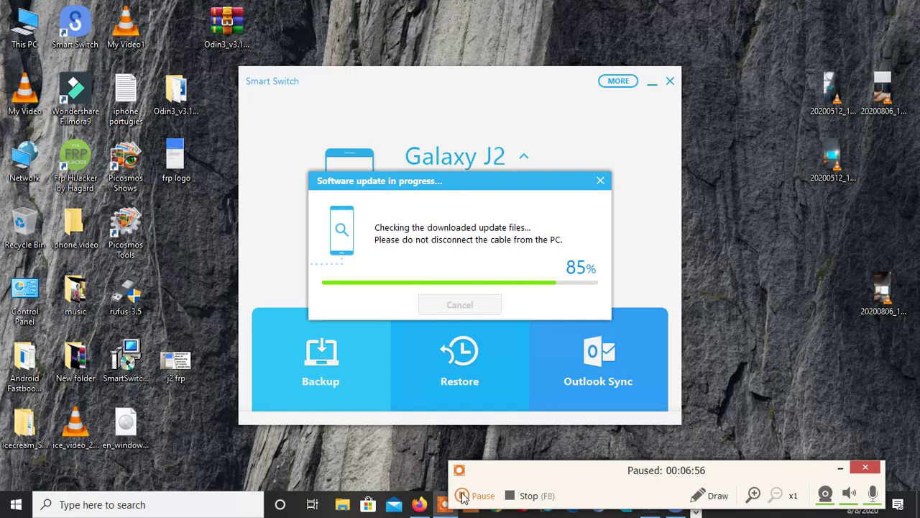
pyautogui.click(462, 495)
pyautogui.click(462, 496)
pyautogui.click(463, 495)
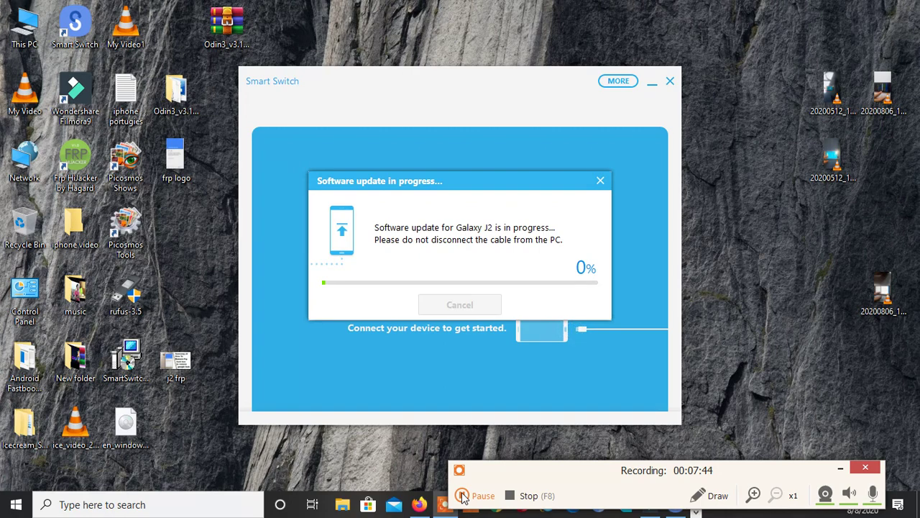
pyautogui.click(462, 496)
pyautogui.click(462, 496)
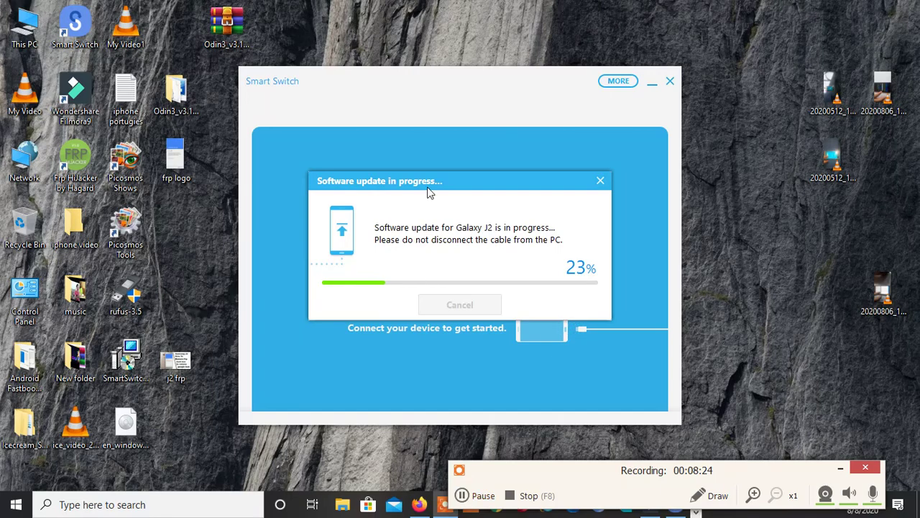
pyautogui.moveTo(427, 191); pyautogui.dragTo(424, 124)
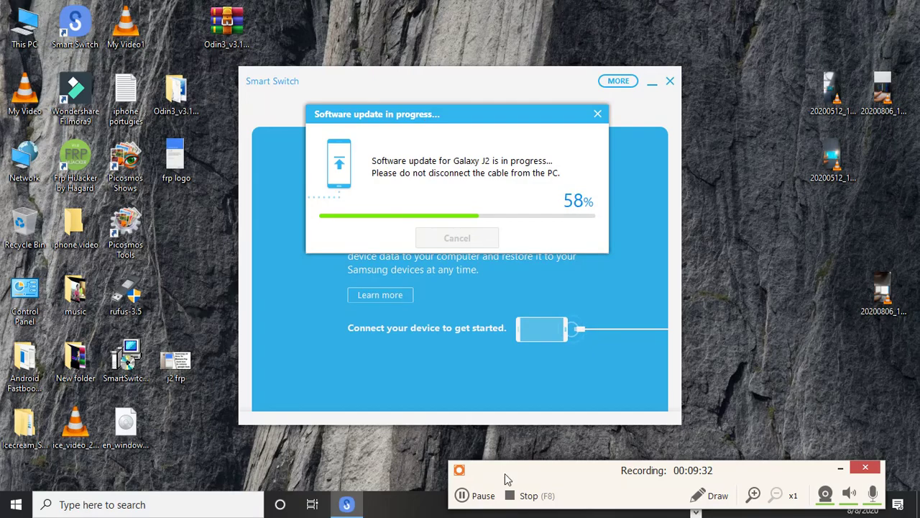
pyautogui.click(462, 495)
pyautogui.click(462, 495)
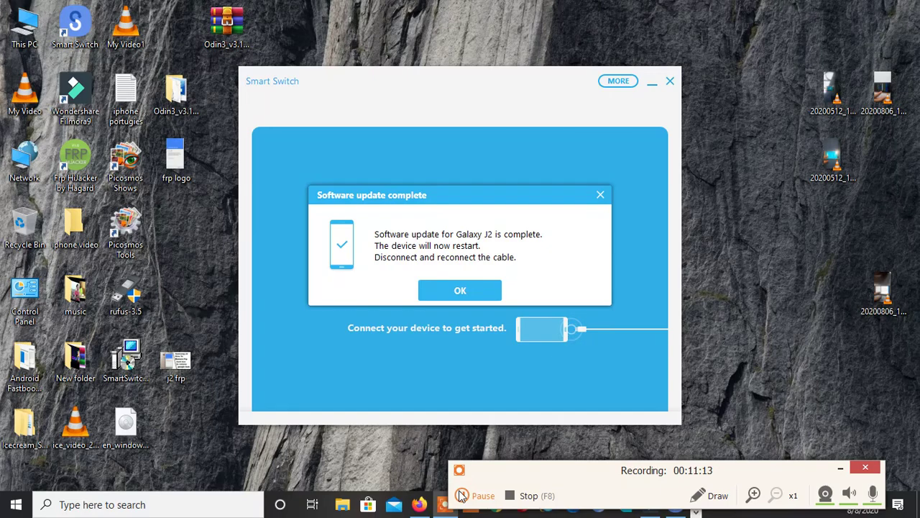
# Acknowledge the update completion notice and expand the Galaxy J2's device details to check its software version
pyautogui.click(464, 291)
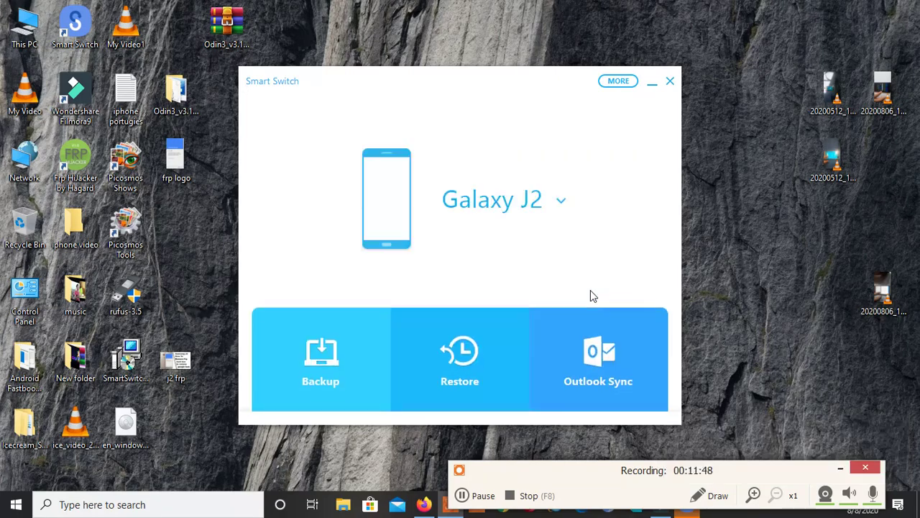
pyautogui.click(561, 203)
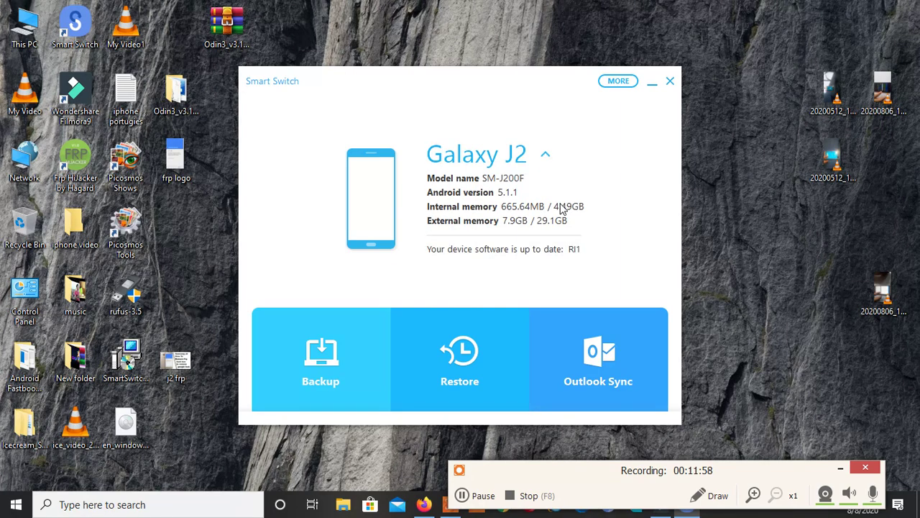
pyautogui.click(597, 254)
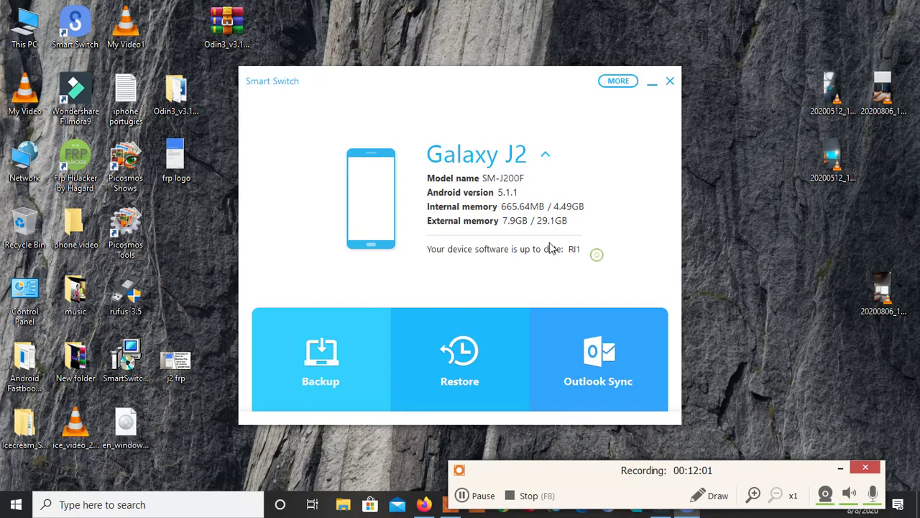